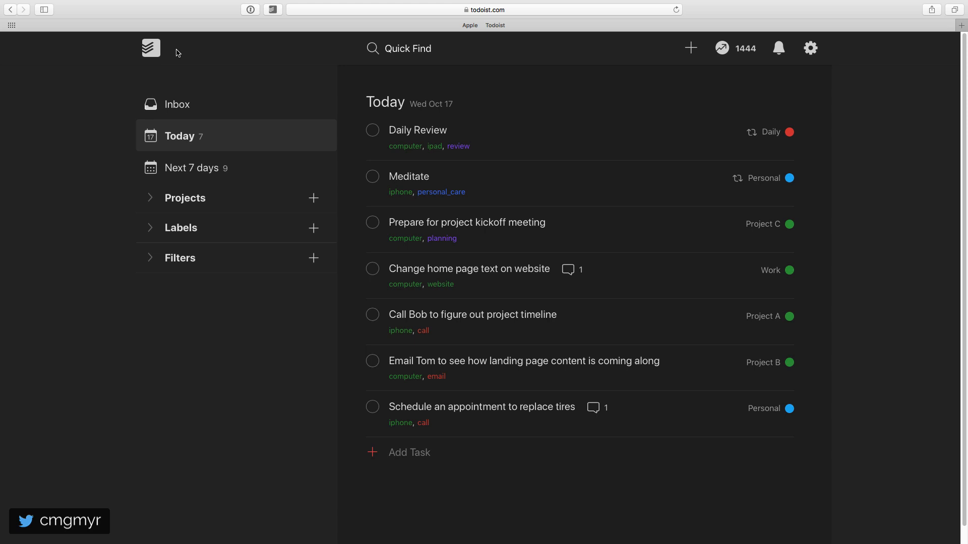
- Flag the Daily Review task in today's list as Priority 1
{"action": "left_click", "coordinate": [809, 133]}
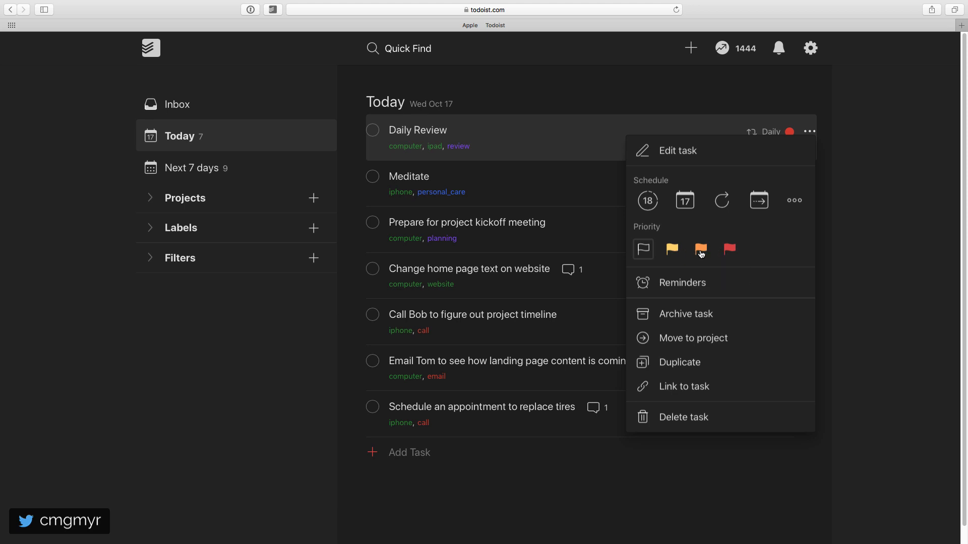
{"action": "left_click", "coordinate": [729, 252]}
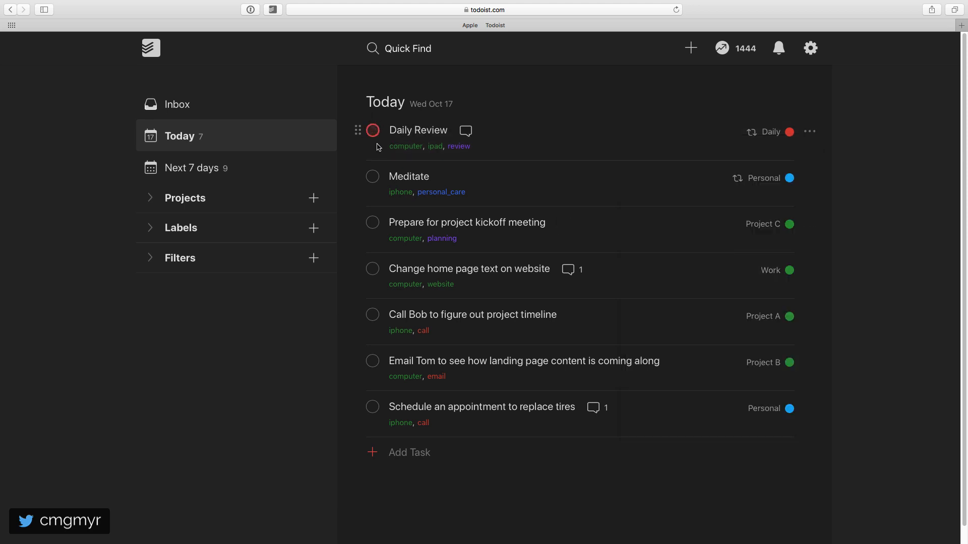
- Edit the Daily Review task to set its priority with the inline code p3, and save the task
{"action": "left_click", "coordinate": [512, 130]}
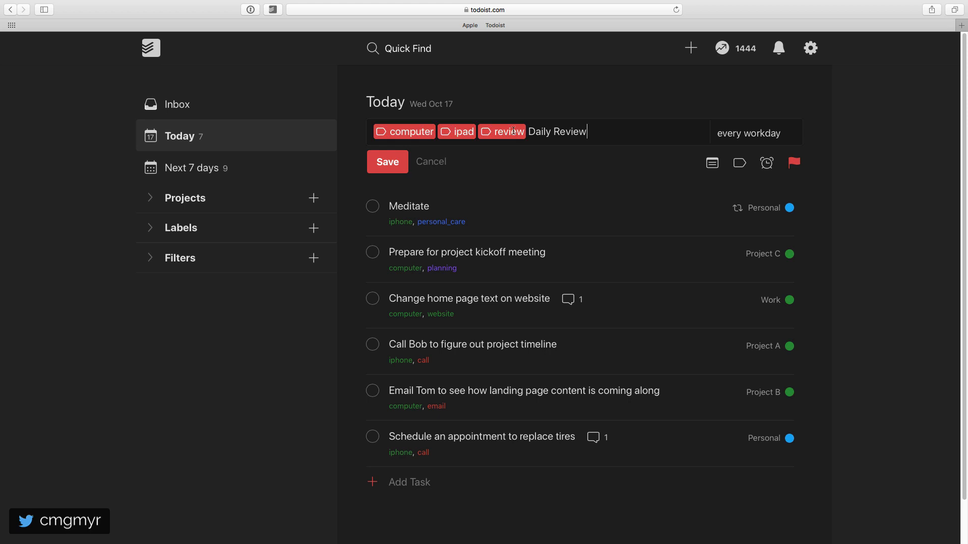
{"action": "type", "text": "p3"}
{"action": "key", "text": "BackSpace"}
{"action": "key", "text": "BackSpace"}
{"action": "type", "text": "p3"}
{"action": "key", "text": "Return"}
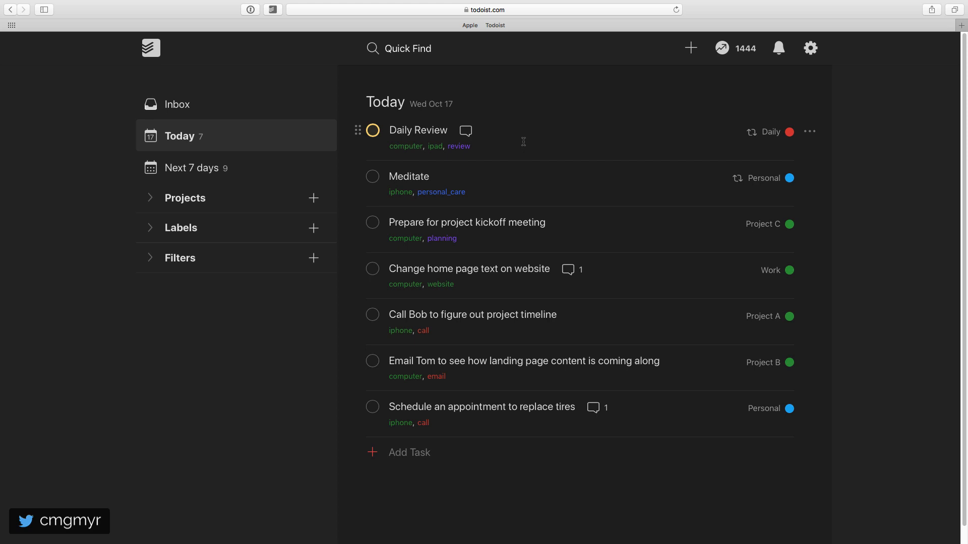
- Check which priority is currently assigned to the Daily Review and Meditate tasks without changing either one
{"action": "left_click", "coordinate": [809, 131]}
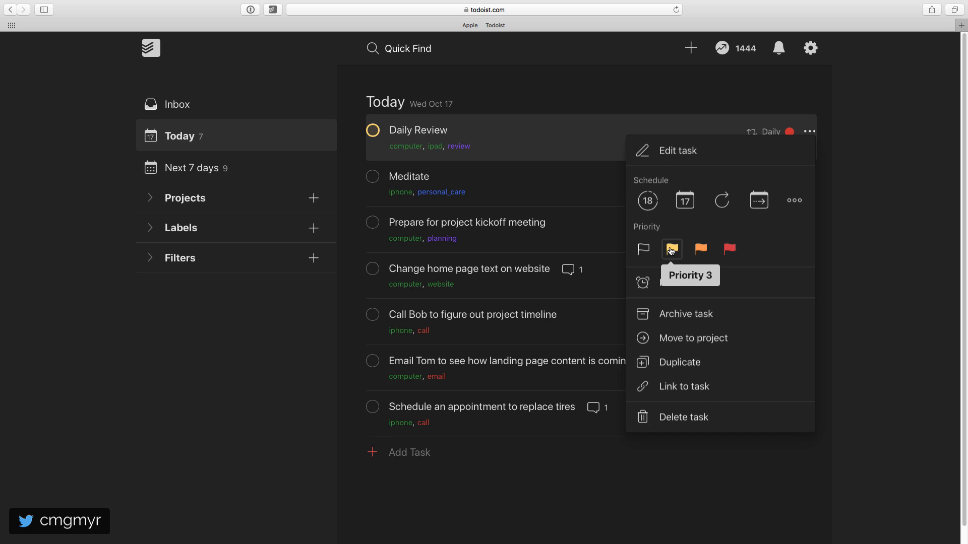
{"action": "left_click", "coordinate": [444, 177]}
{"action": "left_click", "coordinate": [437, 211]}
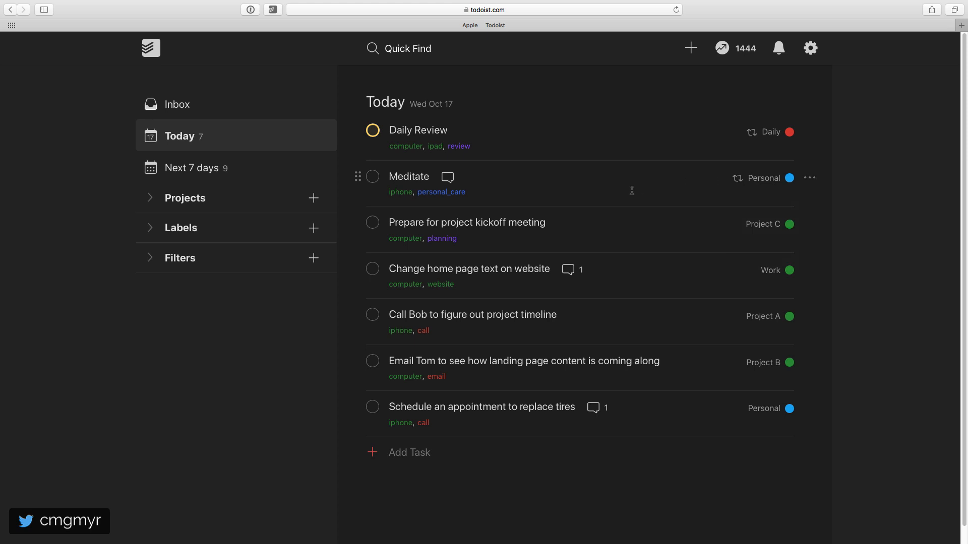
{"action": "left_click", "coordinate": [809, 178]}
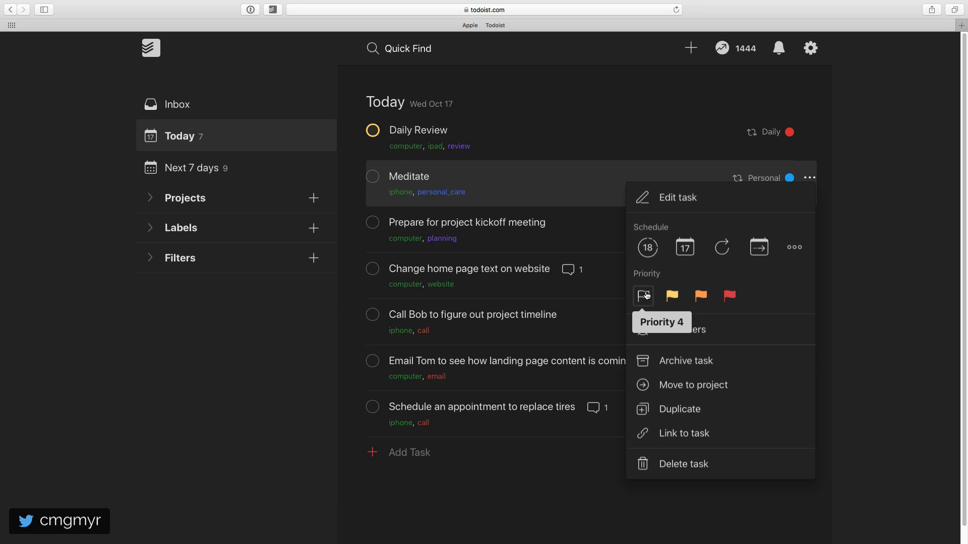
{"action": "left_click", "coordinate": [582, 198]}
{"action": "left_click", "coordinate": [428, 211]}
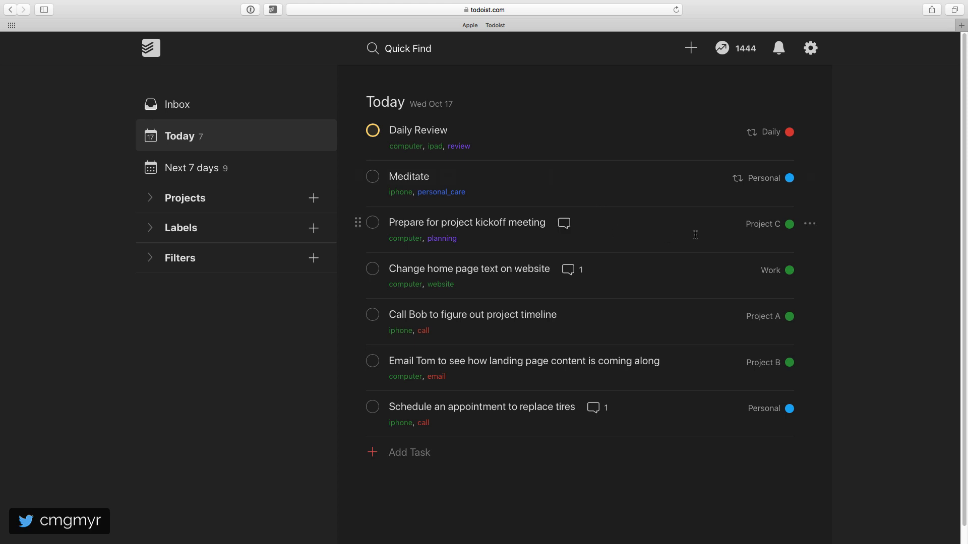
- Set the project kickoff meeting task to Priority 2 and the home page text task to Priority 3
{"action": "left_click", "coordinate": [810, 225]}
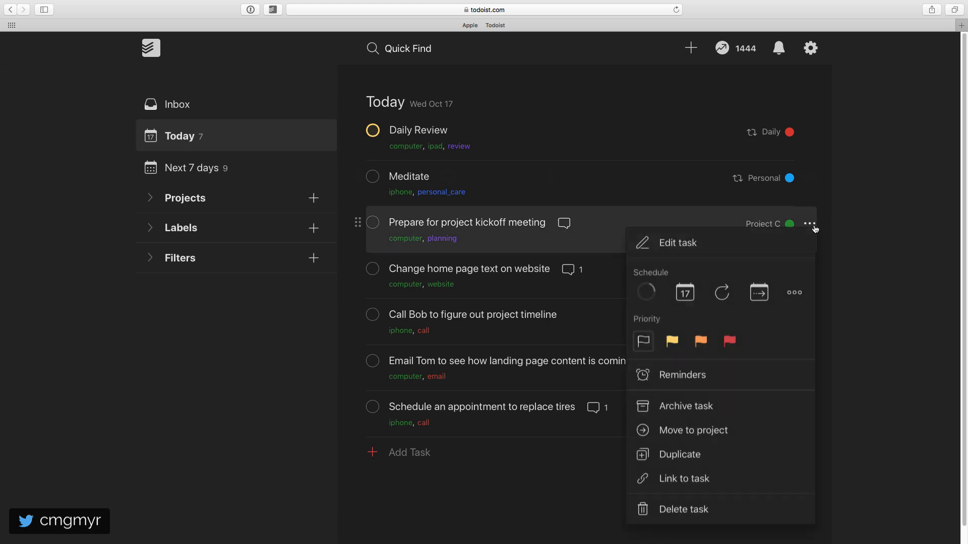
{"action": "left_click", "coordinate": [705, 345]}
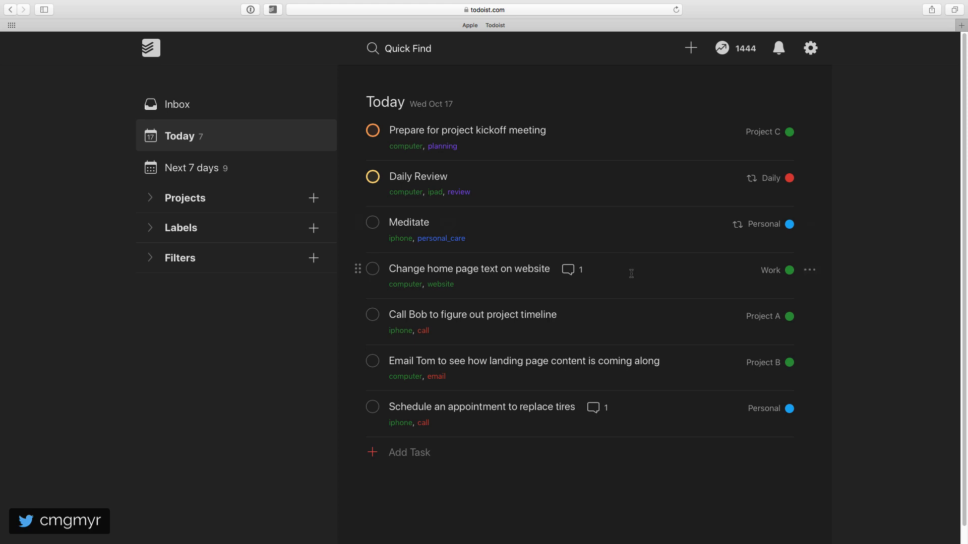
{"action": "left_click", "coordinate": [809, 270]}
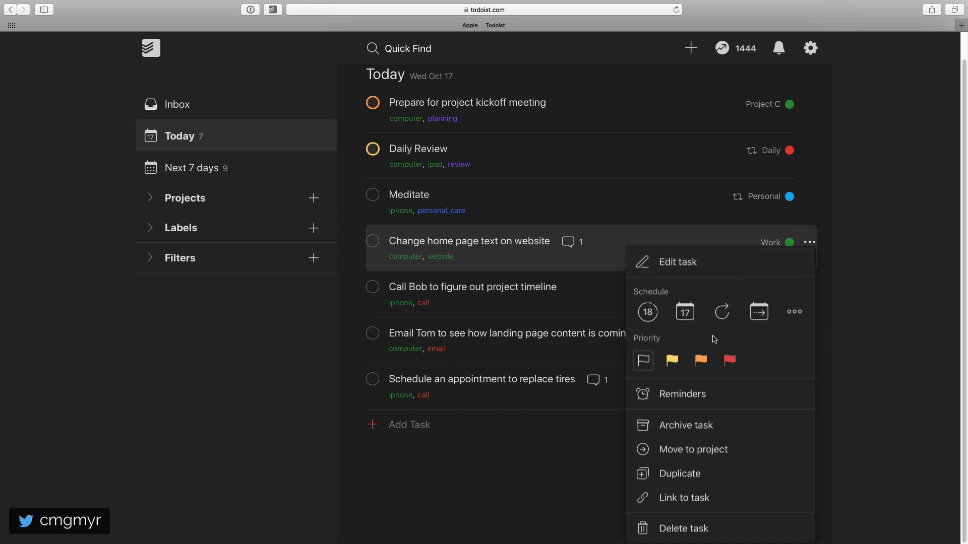
{"action": "left_click", "coordinate": [674, 362]}
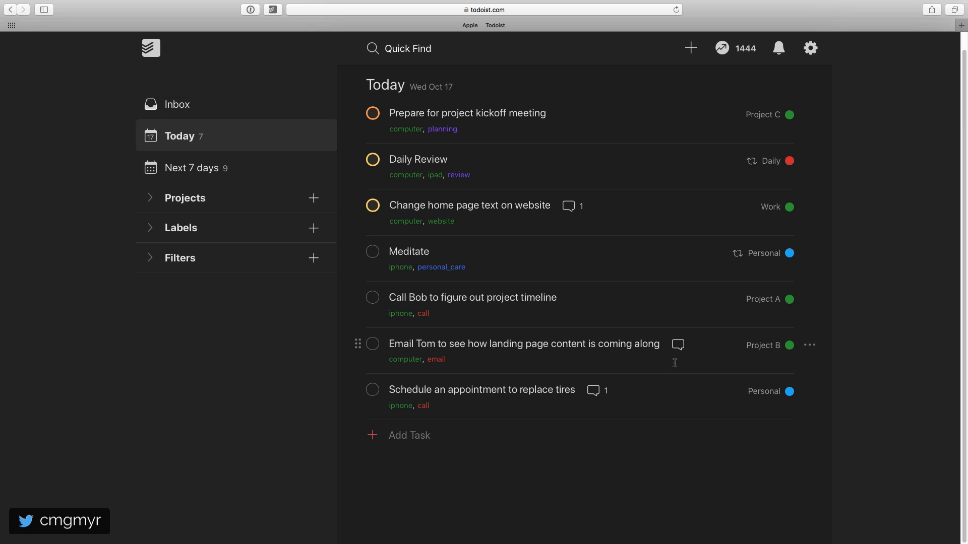
- Set the project timeline call task and the landing page content email task to Priority 2
{"action": "left_click", "coordinate": [810, 299]}
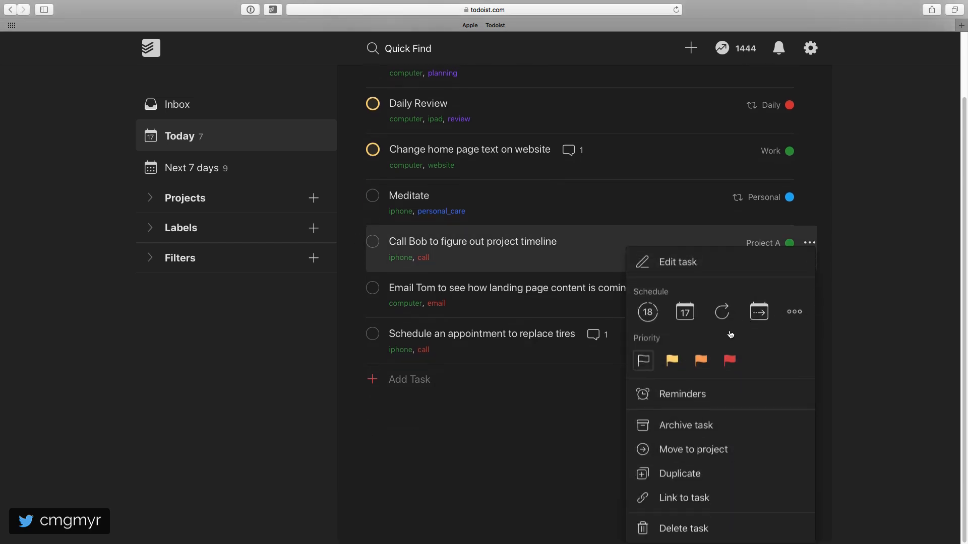
{"action": "left_click", "coordinate": [702, 362]}
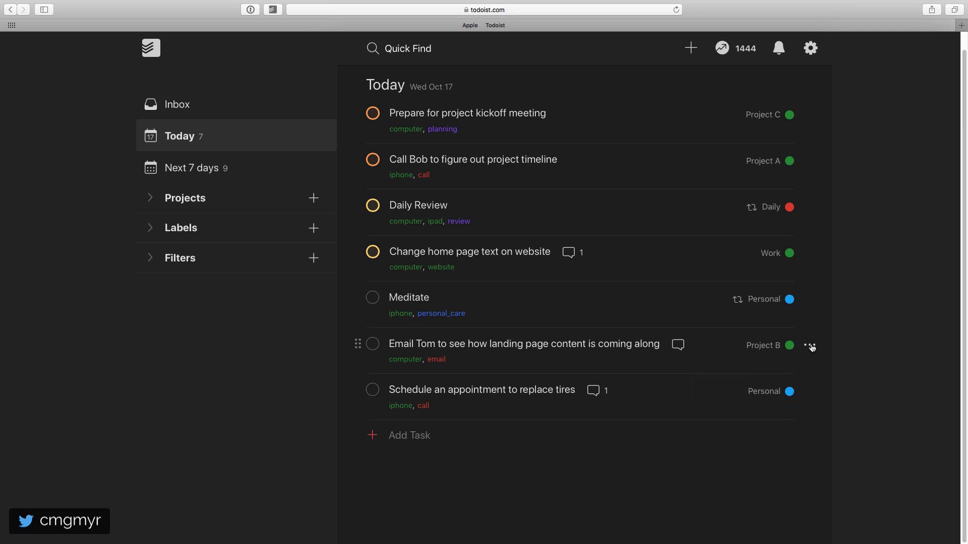
{"action": "left_click", "coordinate": [810, 345]}
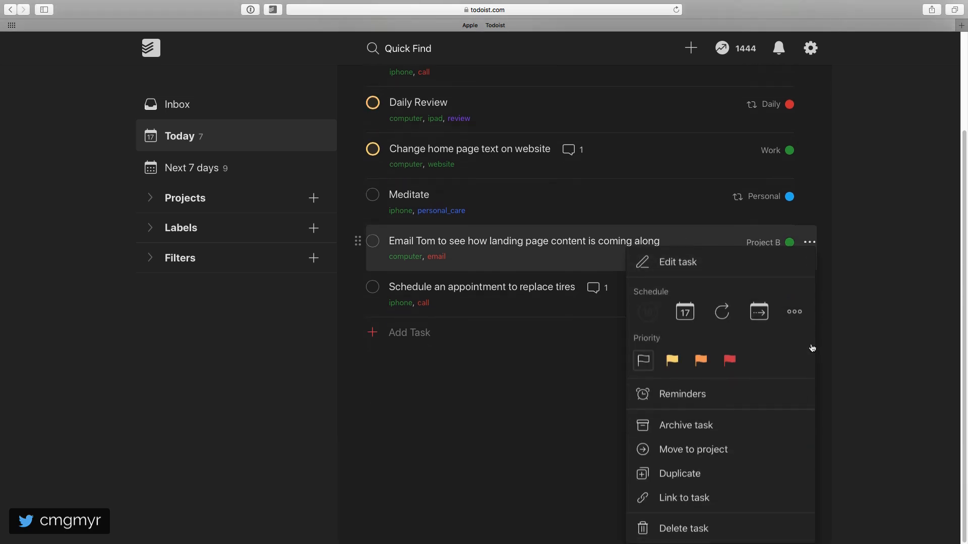
{"action": "left_click", "coordinate": [700, 361]}
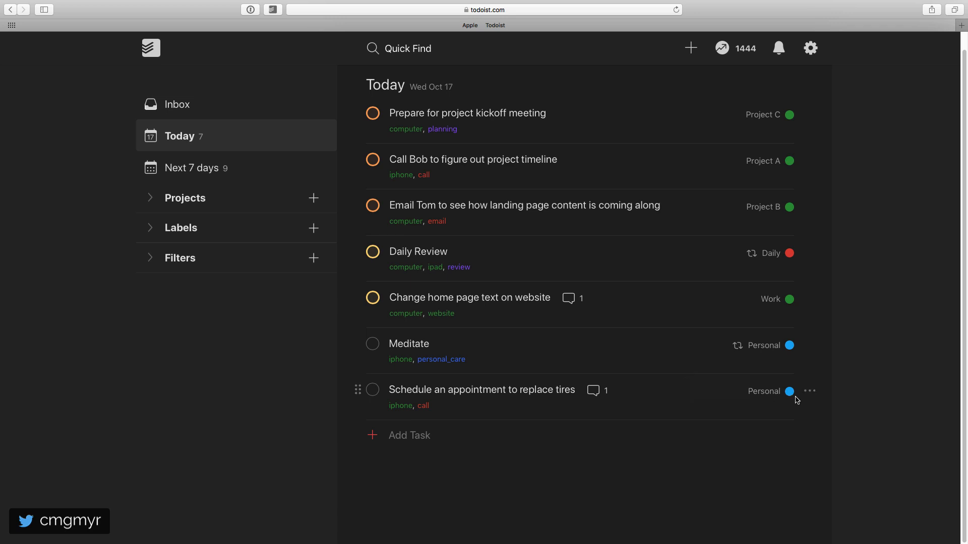
- Set the tire replacement appointment task to Priority 3 and move Daily Review directly below it
{"action": "left_click", "coordinate": [809, 393]}
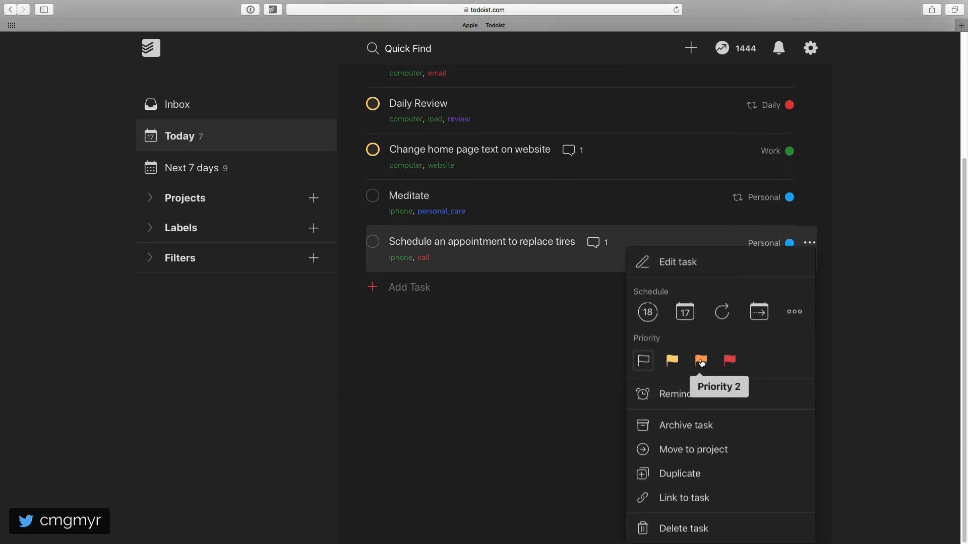
{"action": "left_click", "coordinate": [672, 361]}
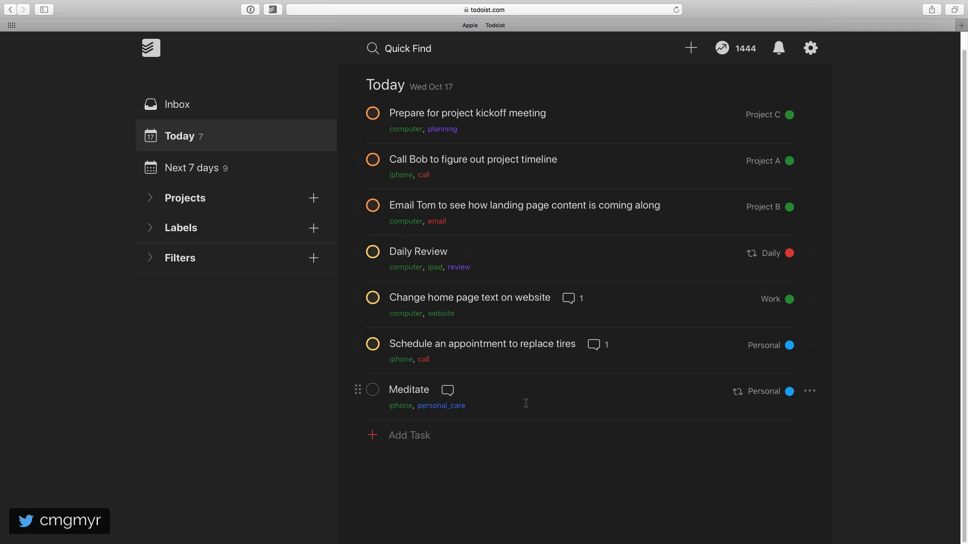
{"action": "left_click_drag", "start_coordinate": [357, 253], "coordinate": [352, 345]}
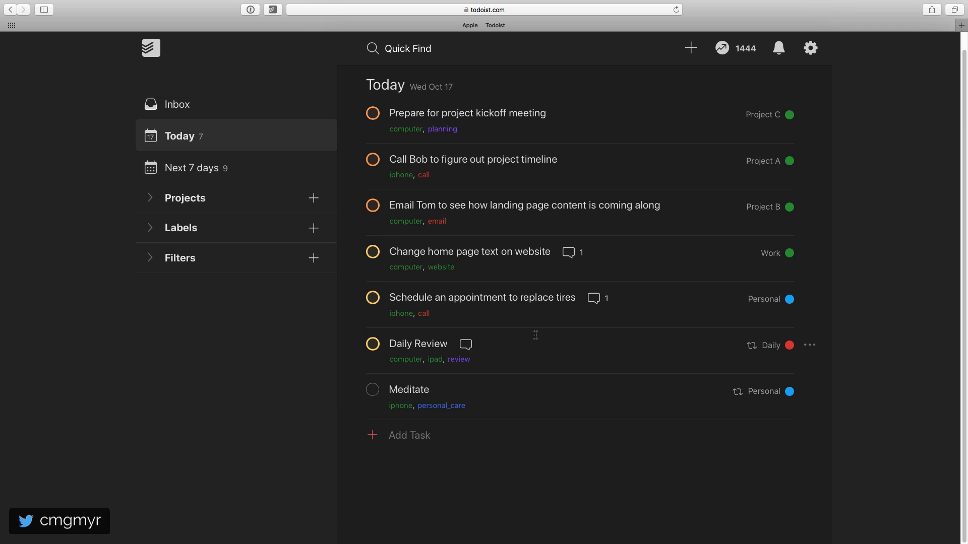
- Move the landing page content email task to the top of today's list and set the project kickoff meeting task to Priority 1
{"action": "left_click_drag", "start_coordinate": [353, 205], "coordinate": [350, 123]}
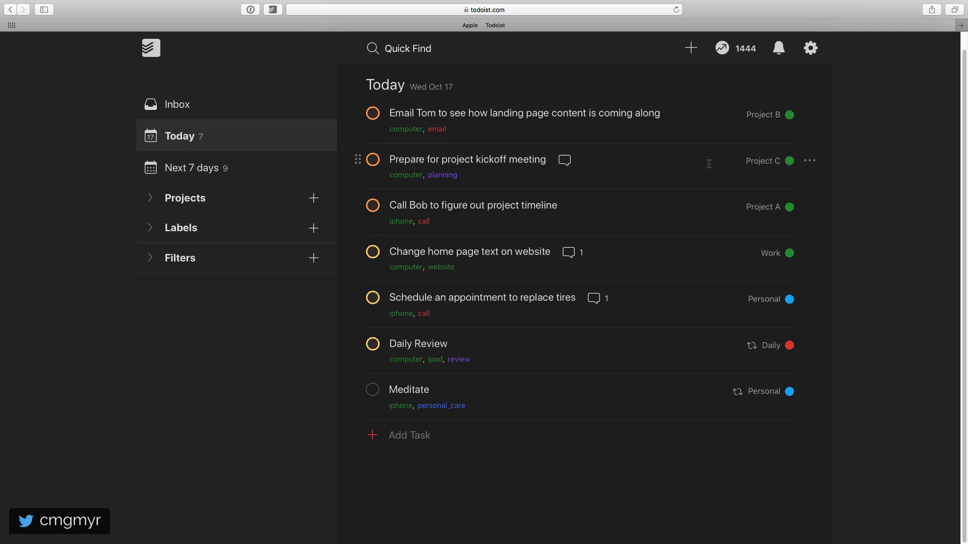
{"action": "left_click", "coordinate": [809, 161]}
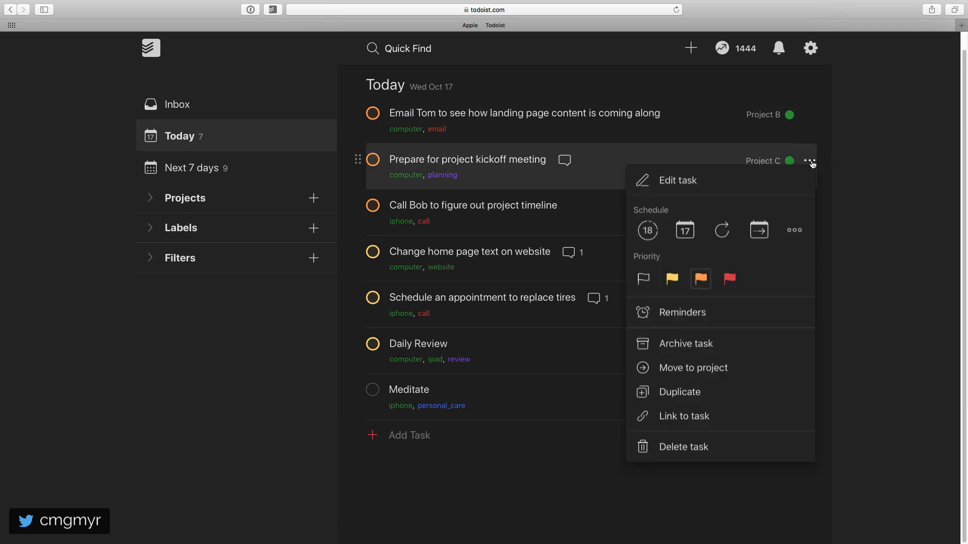
{"action": "left_click", "coordinate": [729, 278]}
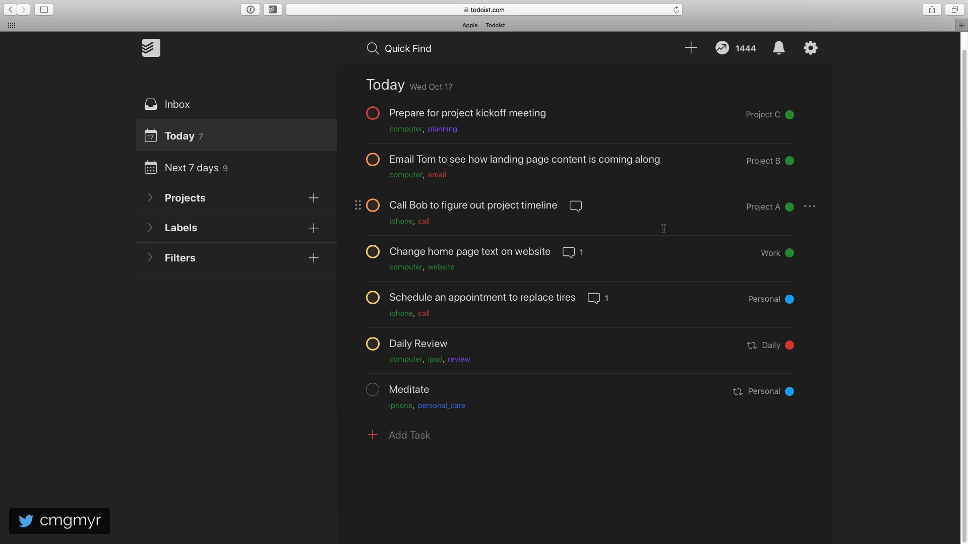
- Start a new filter named Focus and give it the red color
{"action": "left_click", "coordinate": [151, 259]}
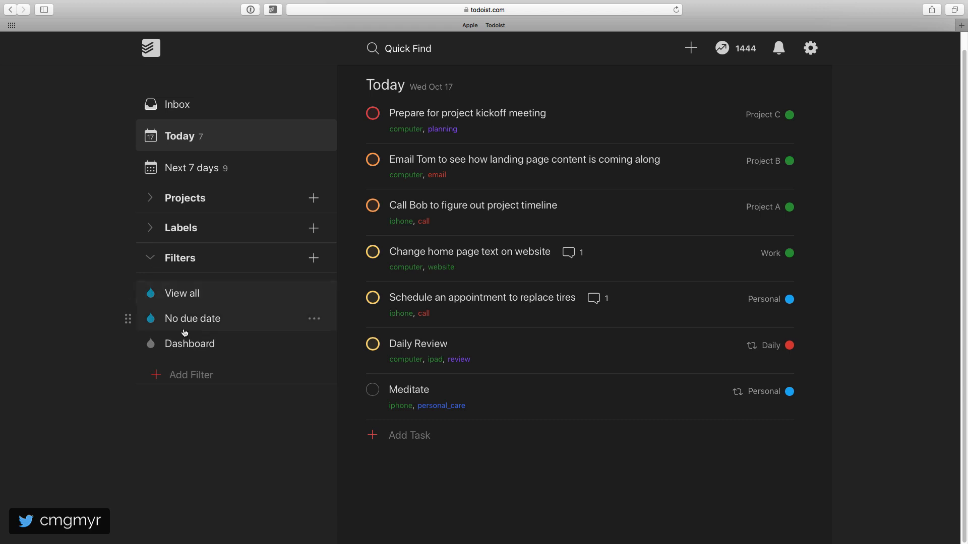
{"action": "left_click", "coordinate": [194, 376]}
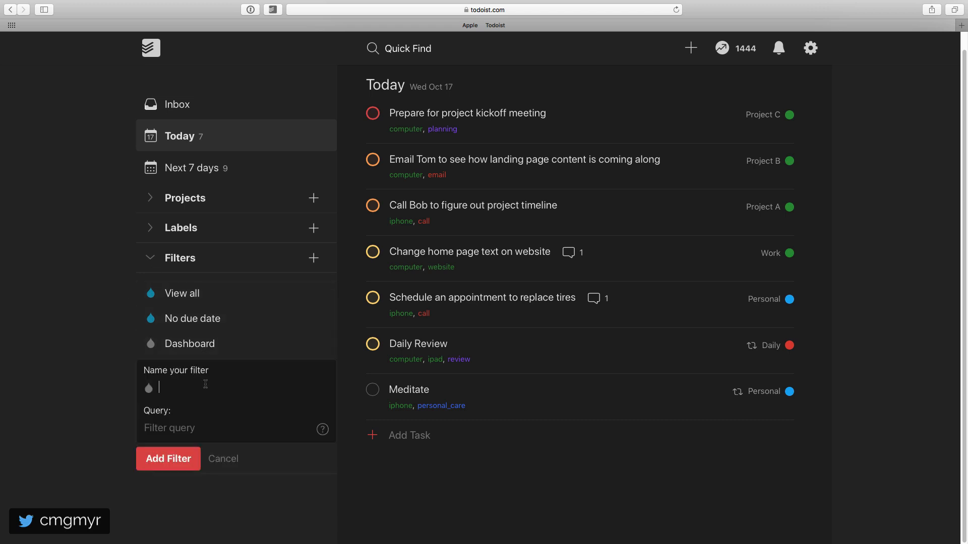
{"action": "type", "text": "Focus"}
{"action": "left_click", "coordinate": [149, 388]}
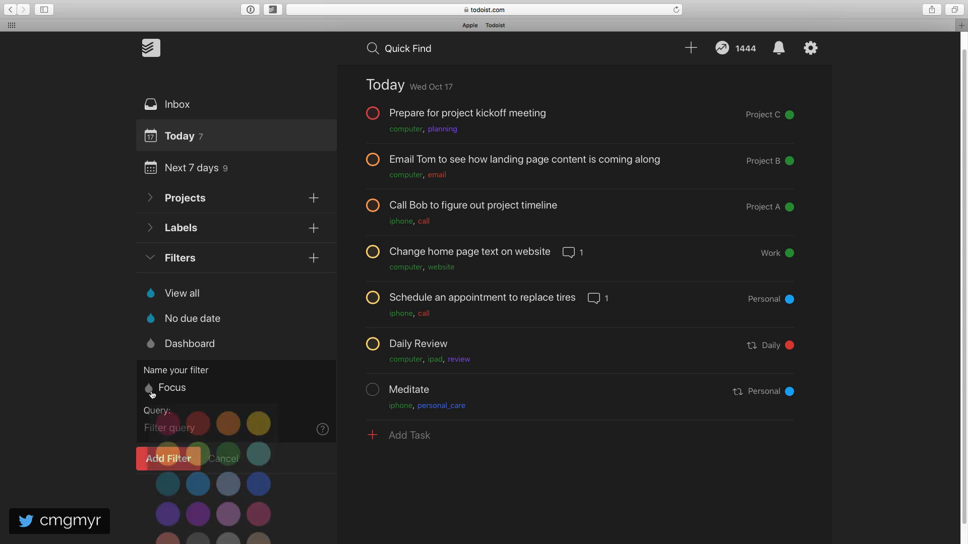
{"action": "left_click", "coordinate": [194, 411]}
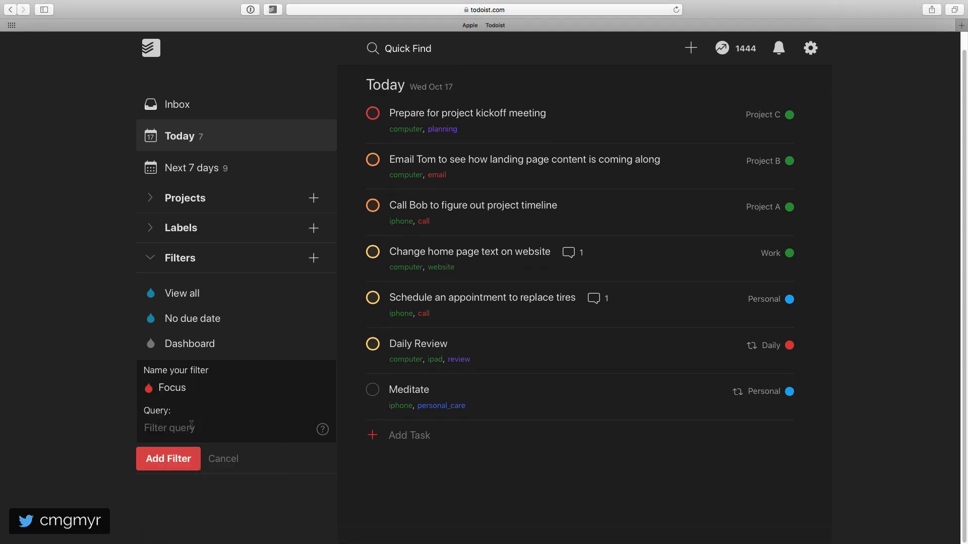
- Enter the query "overdue, p1 & today" for the Focus filter and add the filter
{"action": "type", "text": "overdue, p1 & today"}
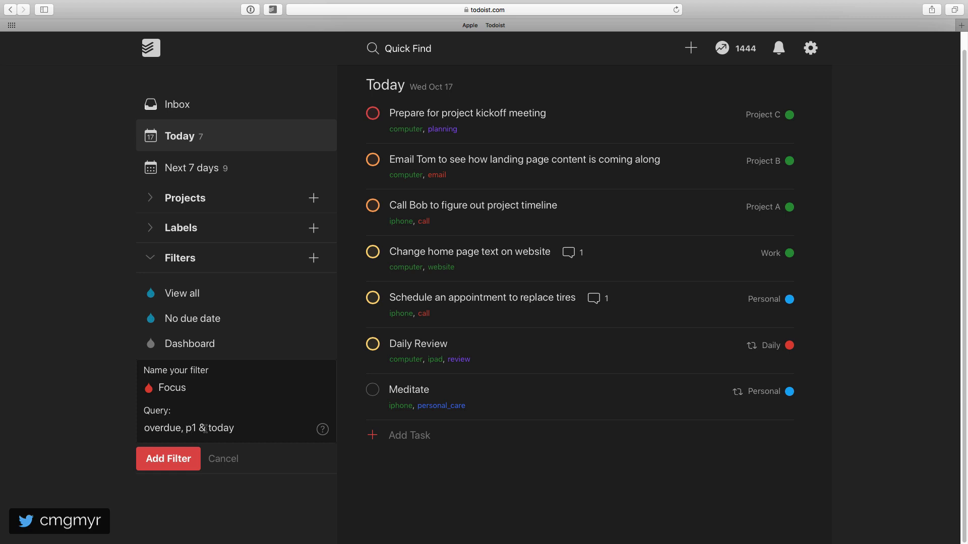
{"action": "left_click", "coordinate": [176, 463]}
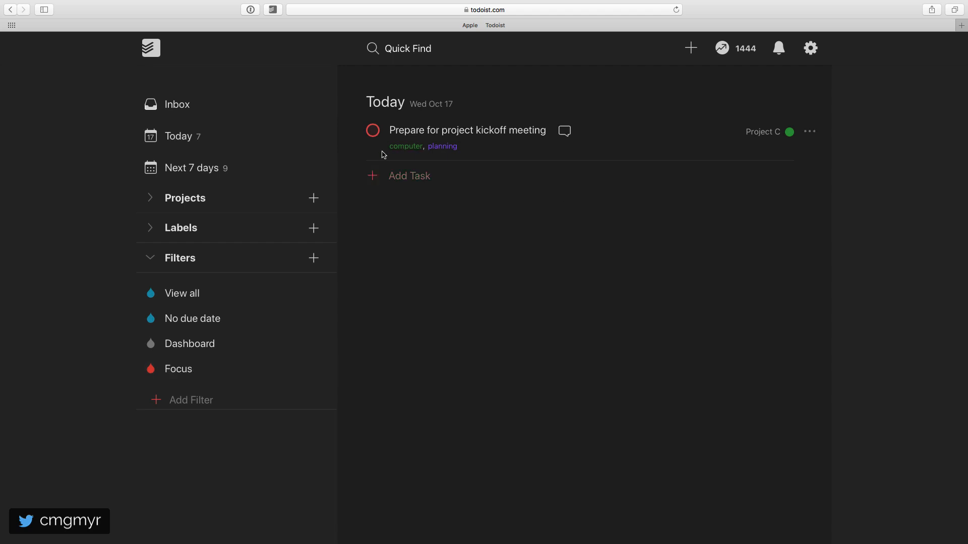
- Start another filter named Morning and give it the orange color
{"action": "left_click", "coordinate": [193, 405]}
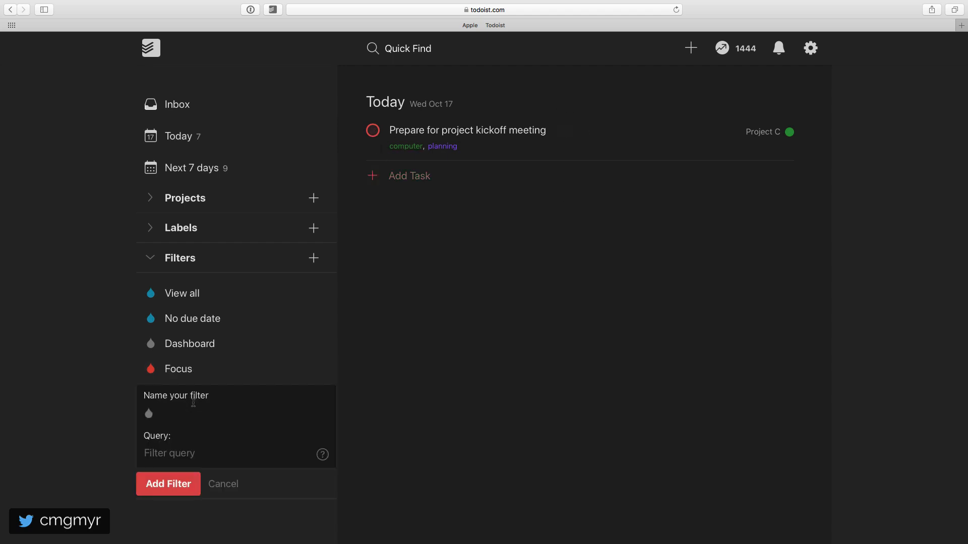
{"action": "type", "text": "Morning"}
{"action": "left_click", "coordinate": [150, 416]}
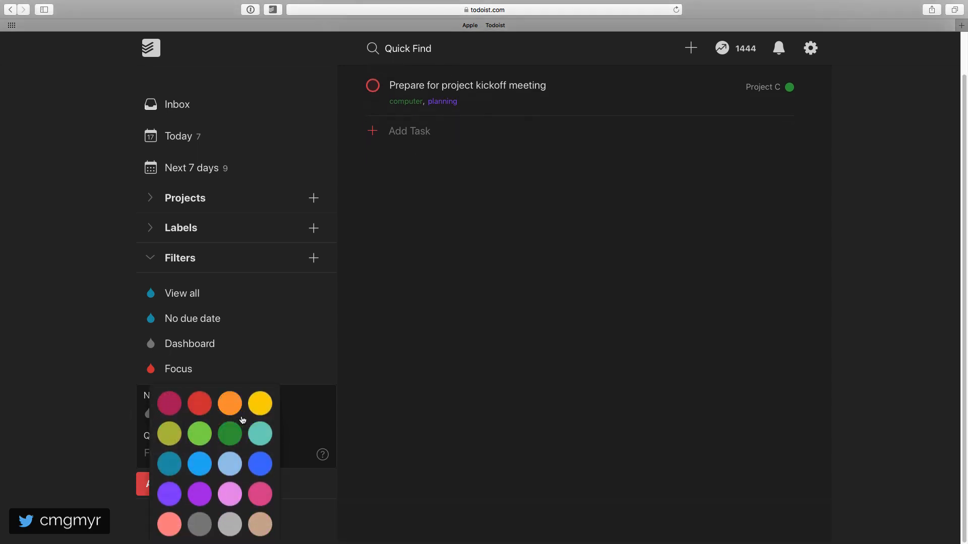
{"action": "left_click", "coordinate": [231, 403]}
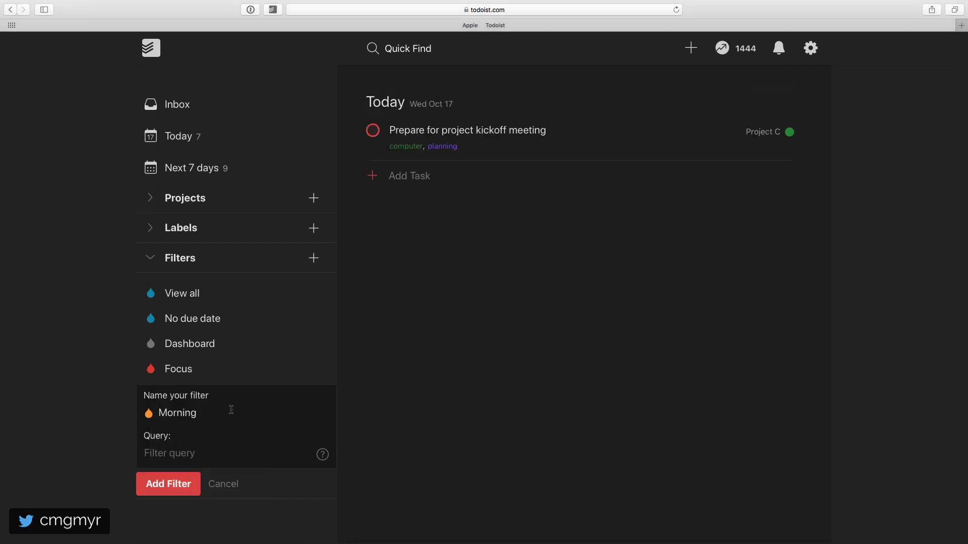
- Enter the query "(today | overdue) & (p1 | p2)" for the Morning filter and add the filter
{"action": "left_click", "coordinate": [188, 452]}
{"action": "type", "text": "(today | overdue) & (p1 | p2)"}
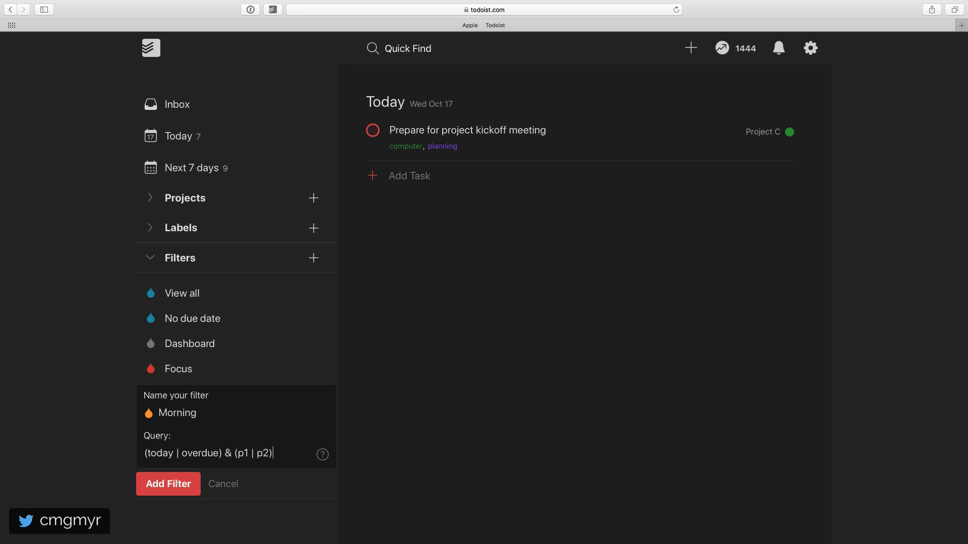
{"action": "left_click", "coordinate": [173, 485]}
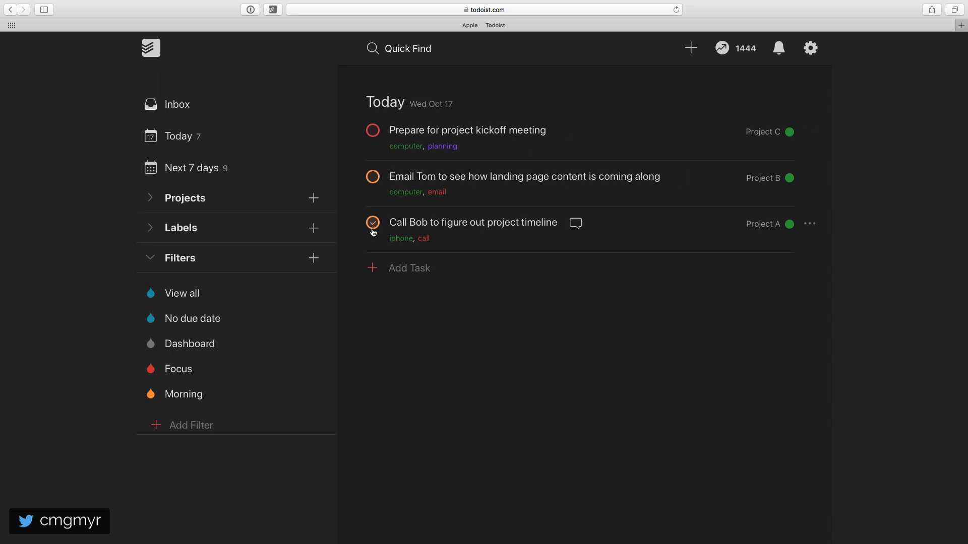
- Start a third filter named Afternoon and give it the yellow color
{"action": "left_click", "coordinate": [205, 429]}
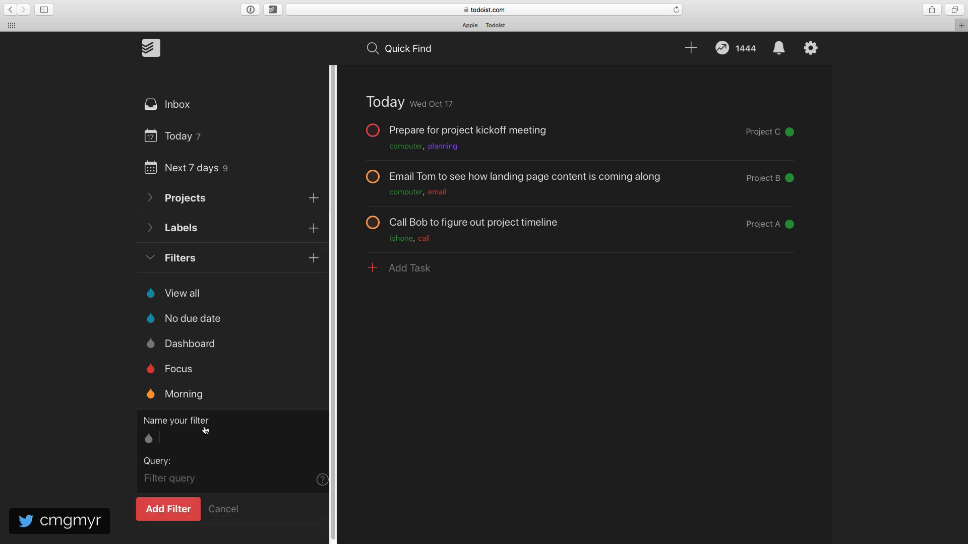
{"action": "type", "text": "Afternoon"}
{"action": "left_click", "coordinate": [148, 438]}
{"action": "left_click", "coordinate": [269, 413]}
- Enter the query "(today | overdue) & (p1 | p2 | p3)" for the Afternoon filter and add the filter
{"action": "left_click", "coordinate": [189, 474]}
{"action": "type", "text": "(to"}
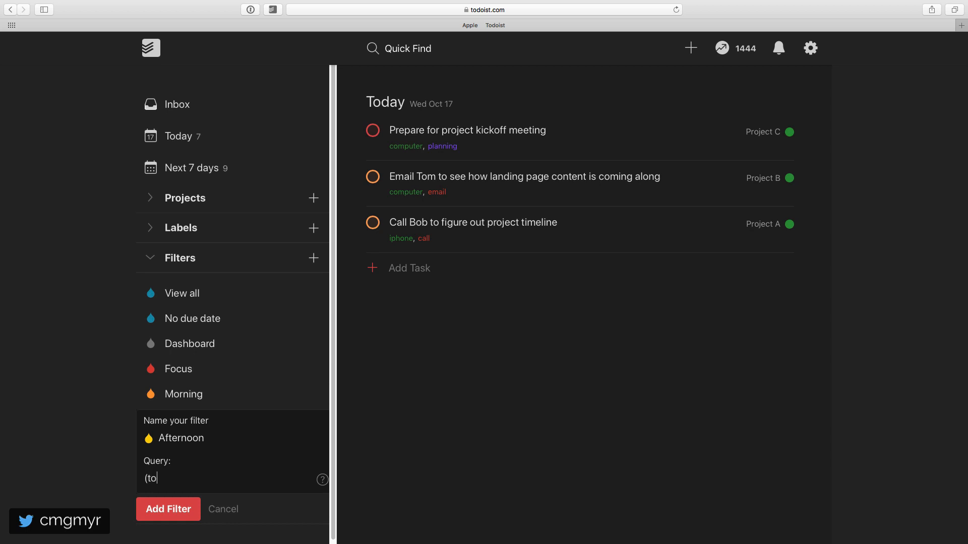
{"action": "type", "text": "day | overdue) & (p1 | p2 |"}
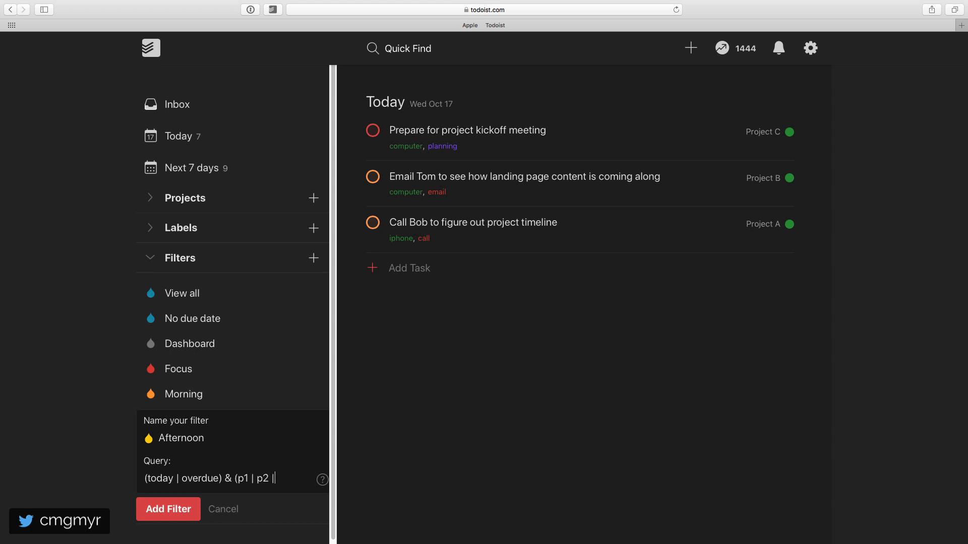
{"action": "type", "text": " p3)"}
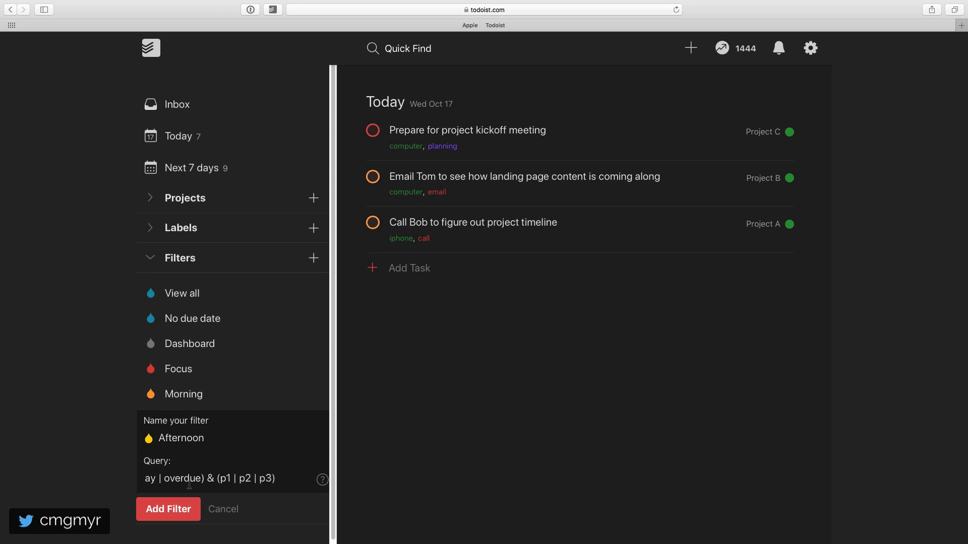
{"action": "left_click", "coordinate": [174, 510]}
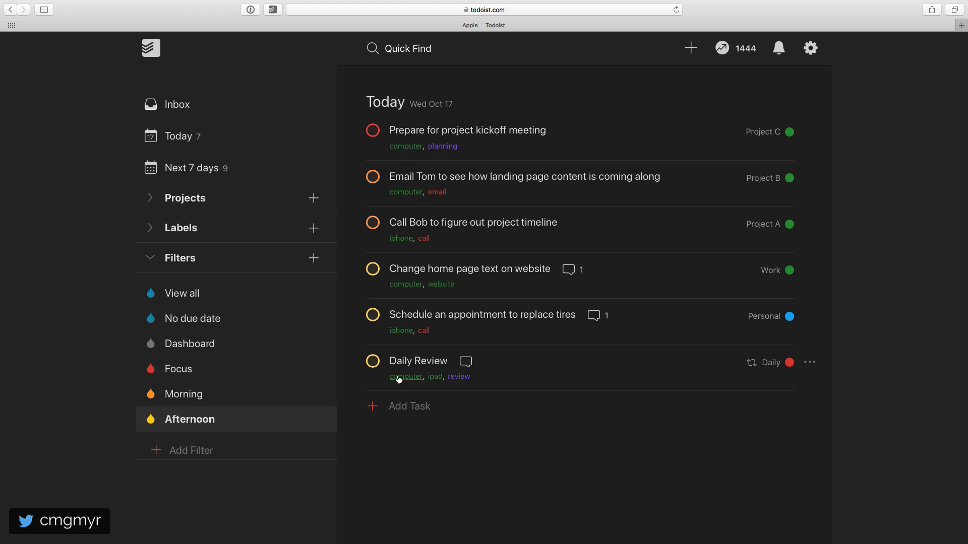
- Create a fourth filter named Evening with the query "(today | overdue) & p4"
{"action": "left_click", "coordinate": [194, 450]}
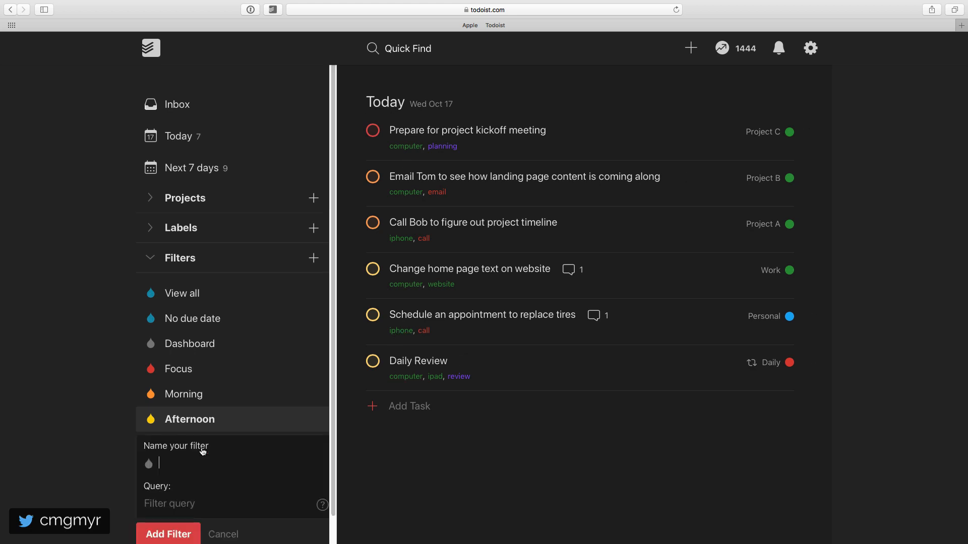
{"action": "type", "text": "Evening"}
{"action": "left_click", "coordinate": [208, 509]}
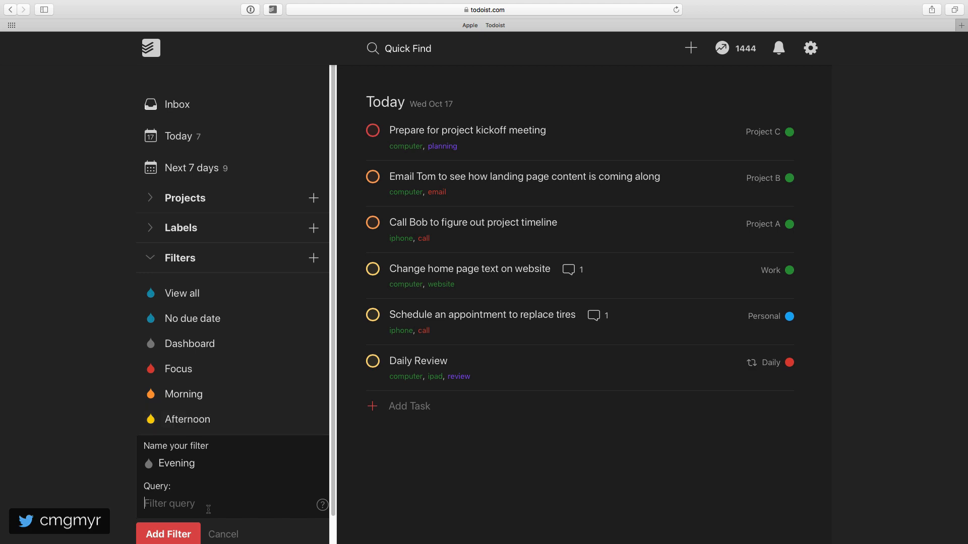
{"action": "type", "text": "(today | overdue) & p4"}
{"action": "key", "text": "Return"}
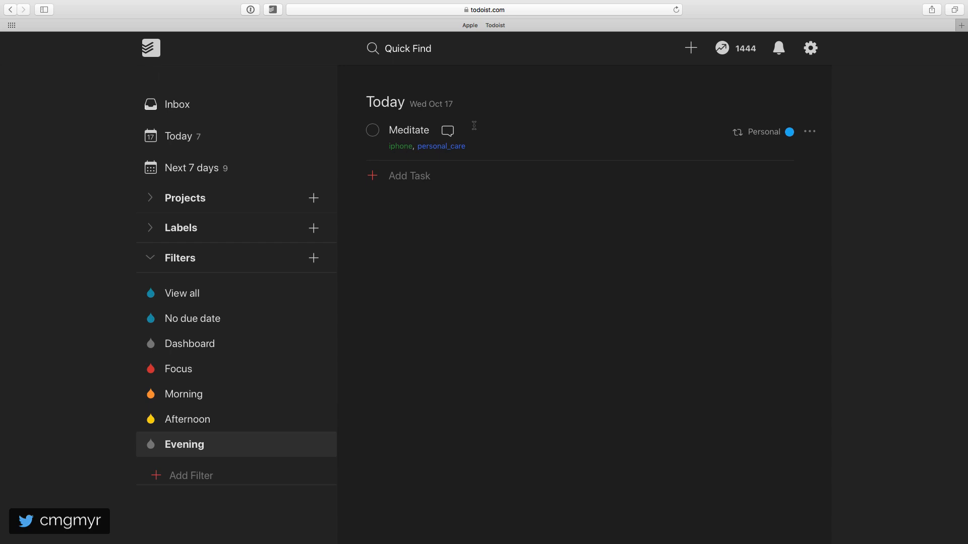
- Complete the project kickoff meeting task and the landing page content email task in the Morning filter
{"action": "left_click", "coordinate": [244, 135]}
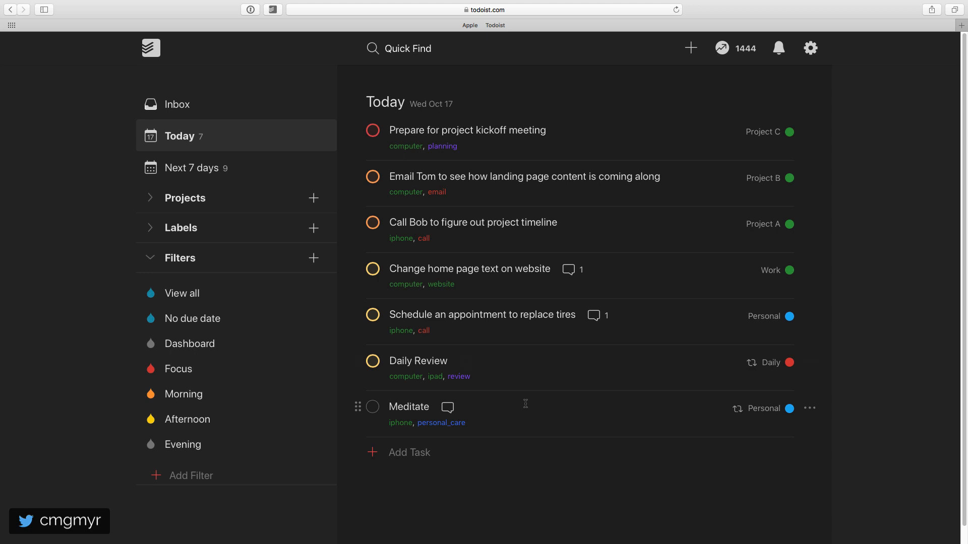
{"action": "left_click", "coordinate": [216, 377]}
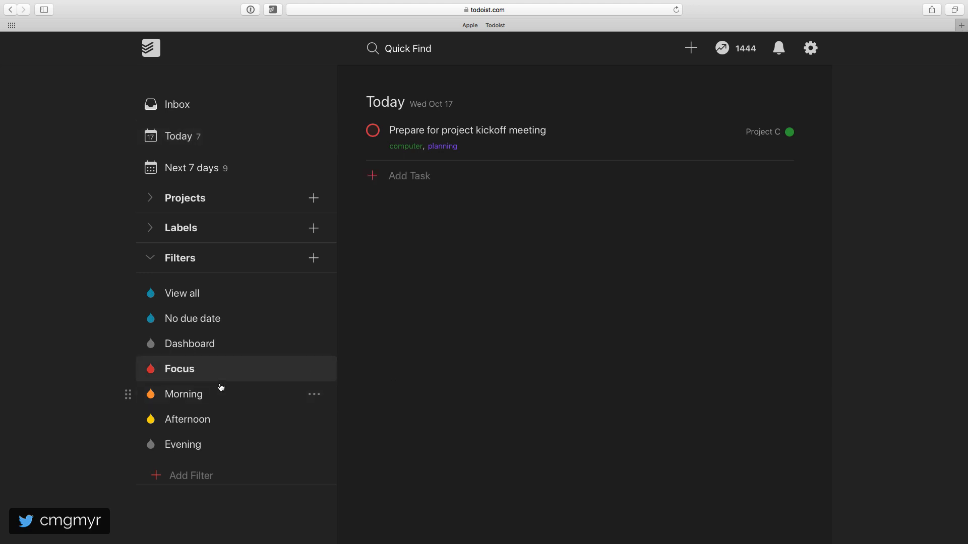
{"action": "left_click", "coordinate": [222, 395]}
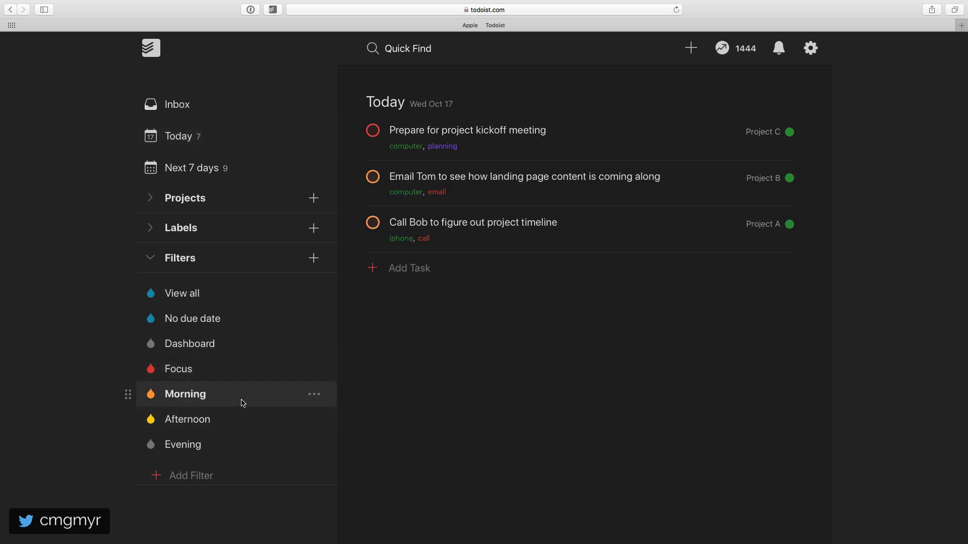
{"action": "left_click", "coordinate": [373, 136]}
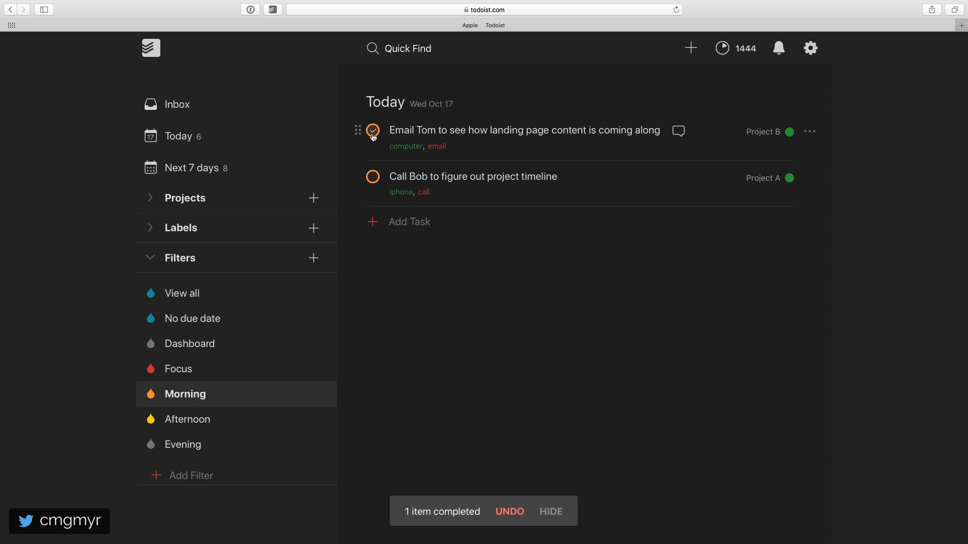
{"action": "left_click", "coordinate": [373, 132]}
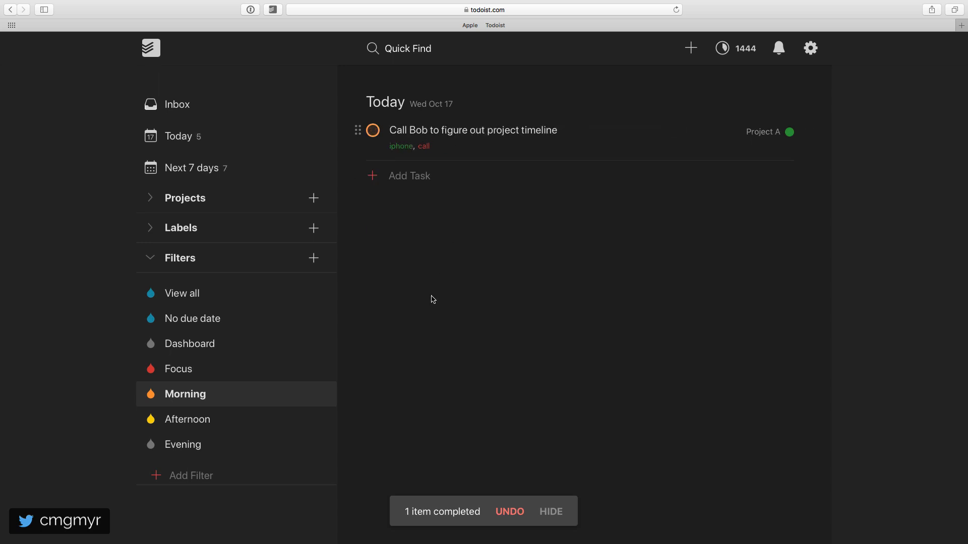
- Check the remaining tasks in the filters and set "Change home page text on website" to the red top priority from the Afternoon filter
{"action": "left_click", "coordinate": [239, 428]}
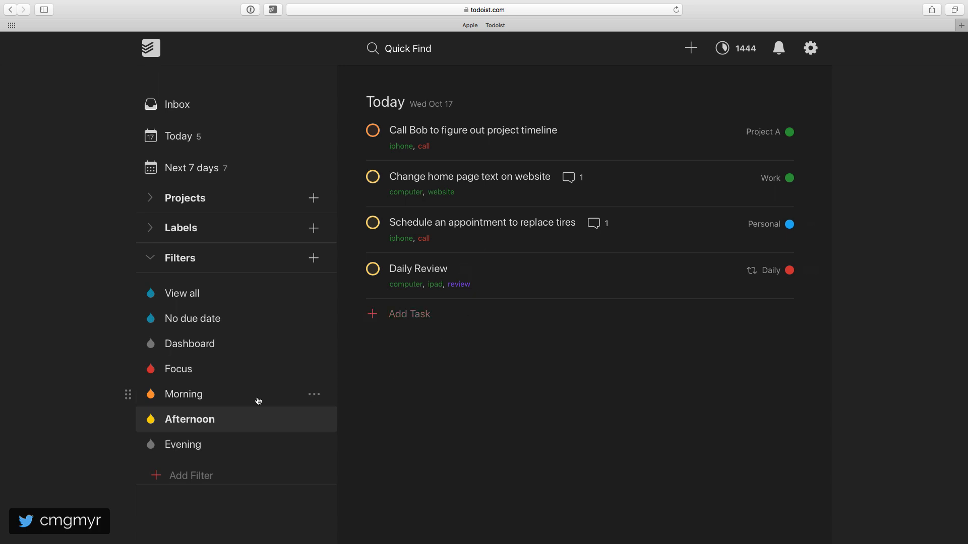
{"action": "left_click", "coordinate": [222, 376]}
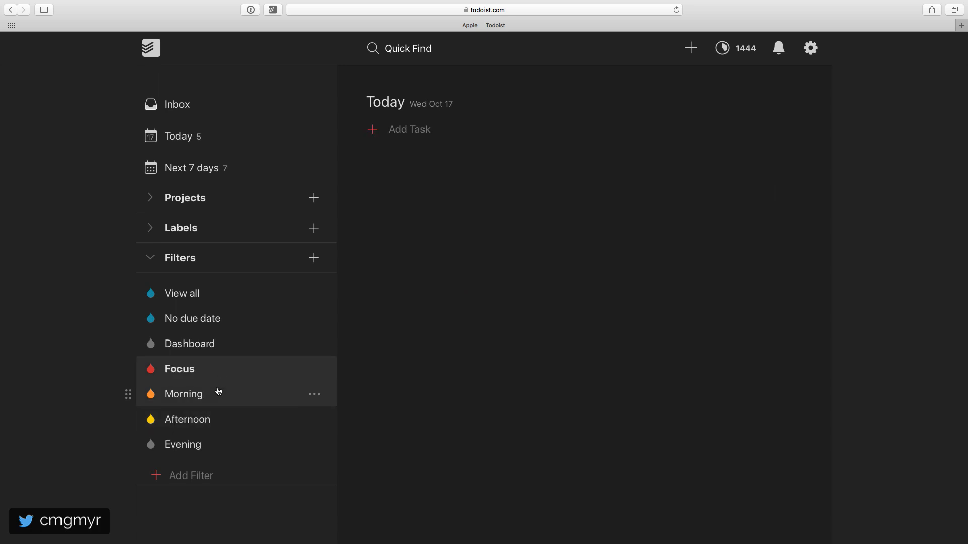
{"action": "left_click", "coordinate": [218, 393]}
{"action": "left_click", "coordinate": [221, 426]}
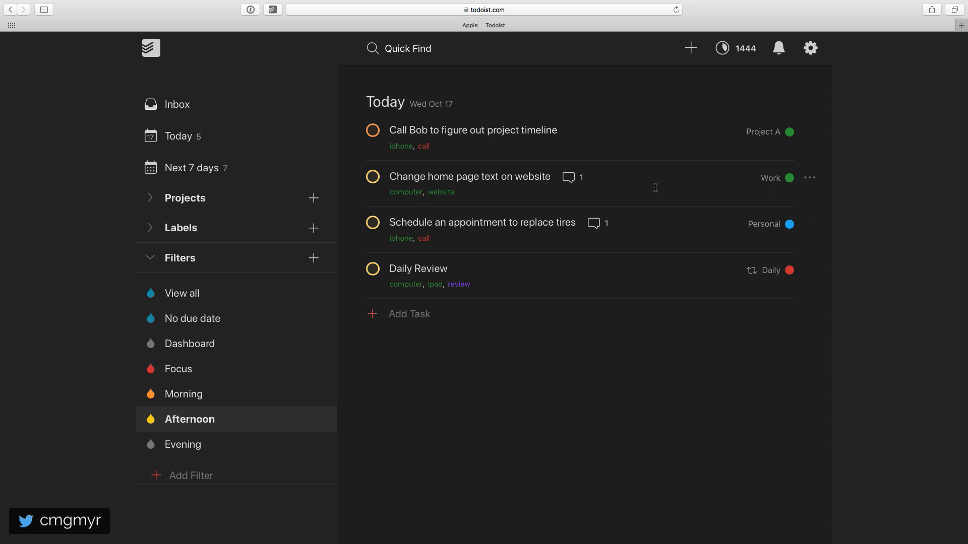
{"action": "left_click", "coordinate": [809, 178]}
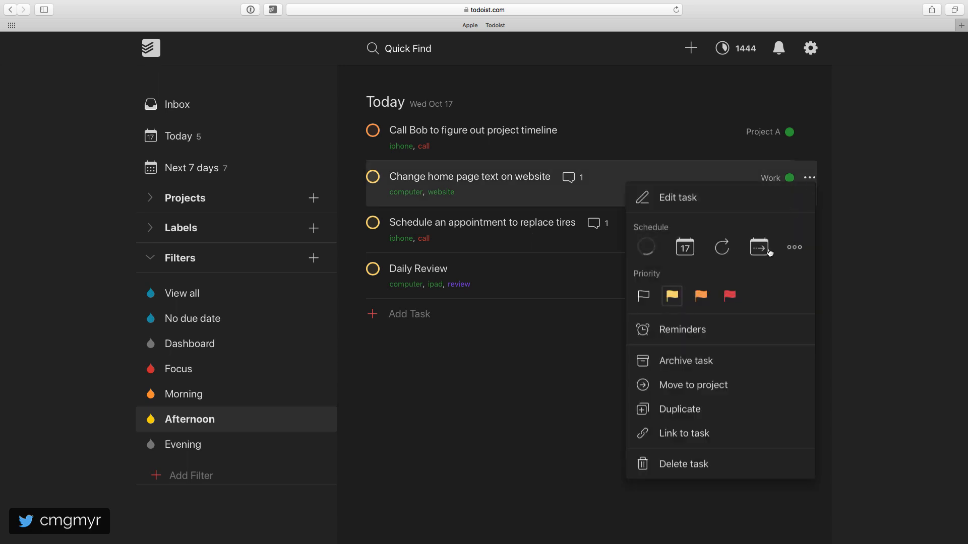
{"action": "left_click", "coordinate": [730, 296]}
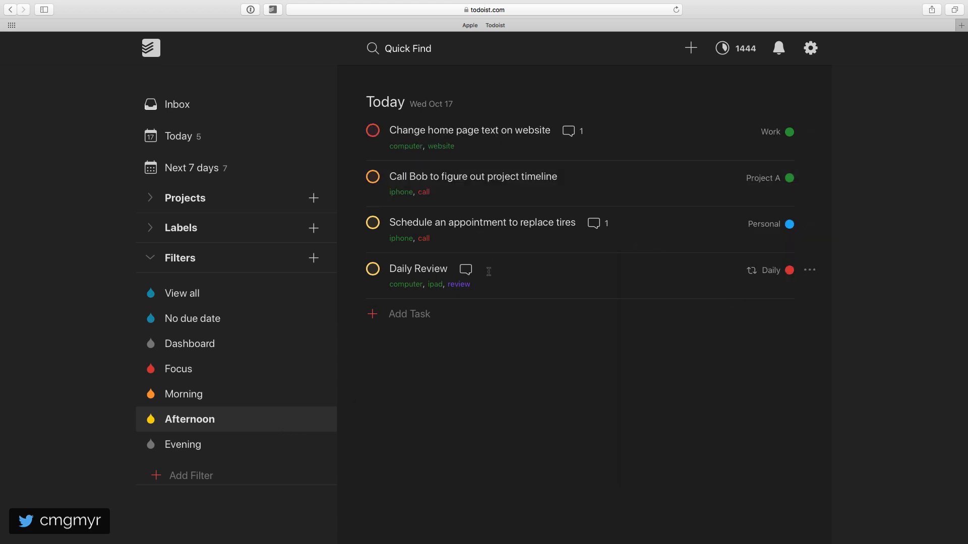
- Add the Focus and Morning filters to favorites and open each one from its favorites entry
{"action": "left_click", "coordinate": [225, 377]}
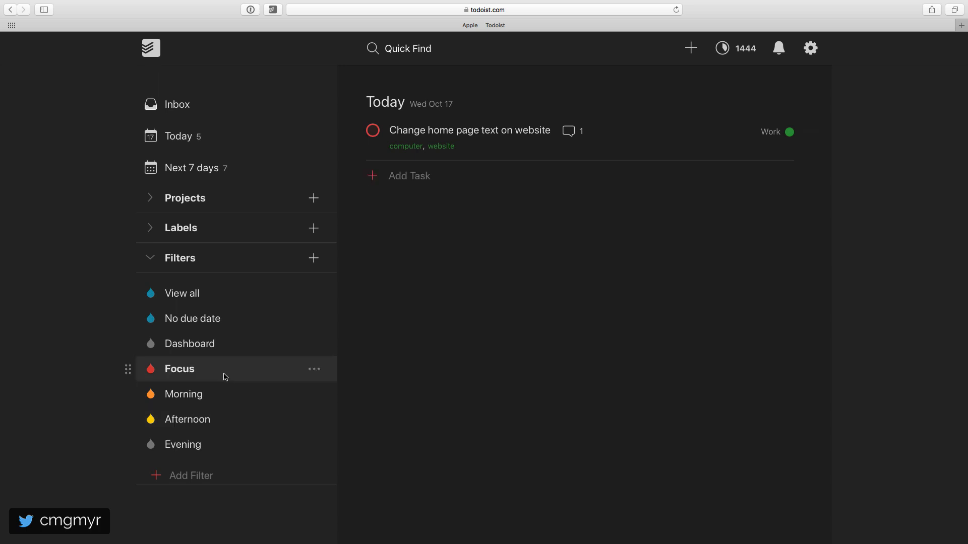
{"action": "left_click", "coordinate": [317, 370]}
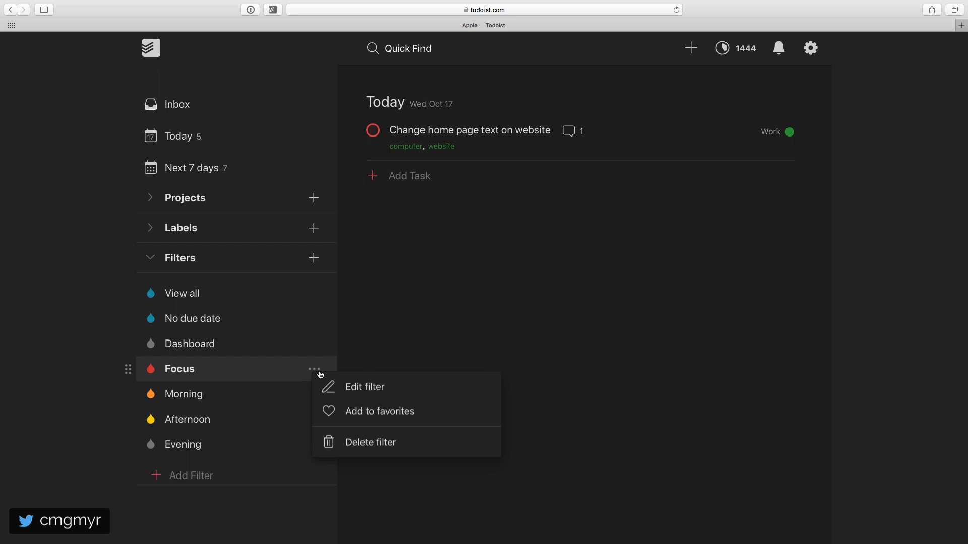
{"action": "left_click", "coordinate": [389, 411]}
{"action": "left_click", "coordinate": [317, 426]}
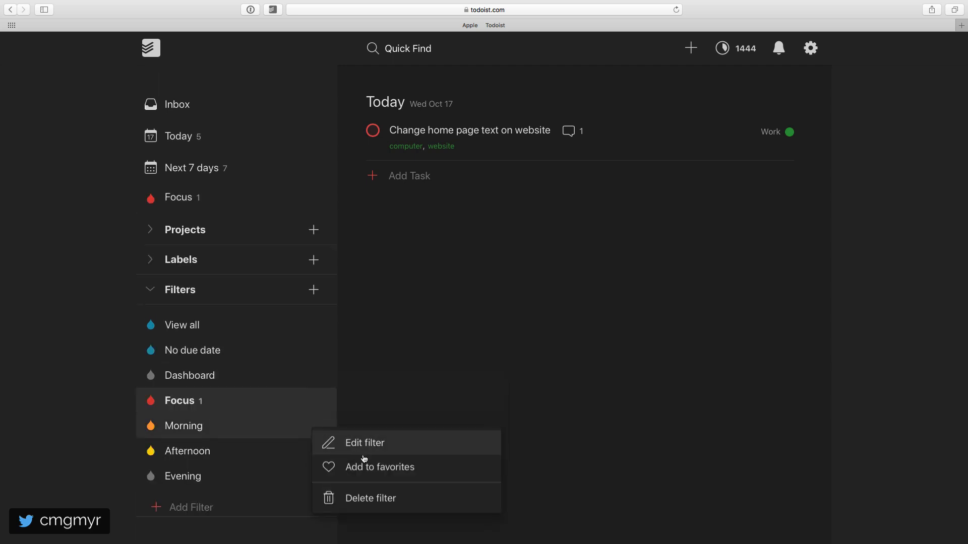
{"action": "left_click", "coordinate": [387, 466]}
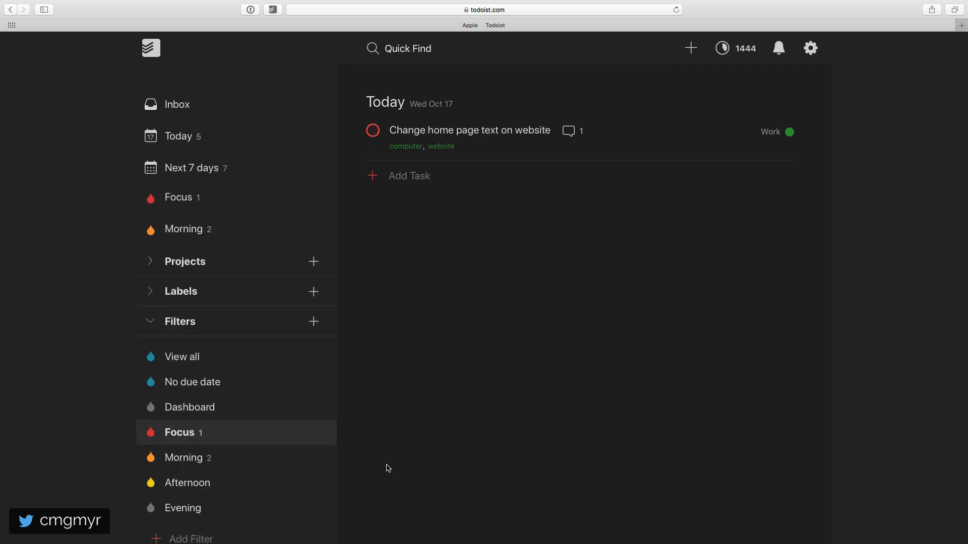
{"action": "left_click", "coordinate": [233, 205]}
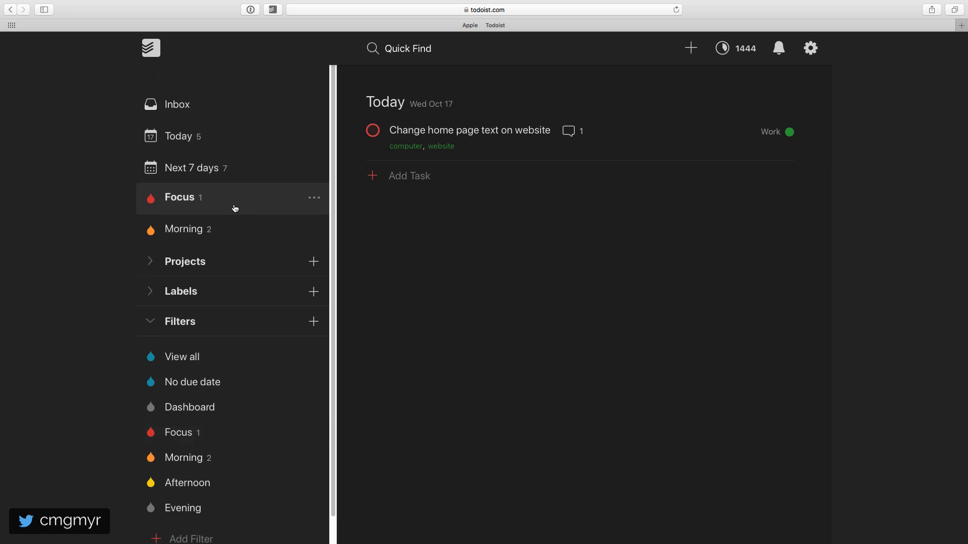
{"action": "left_click", "coordinate": [240, 227]}
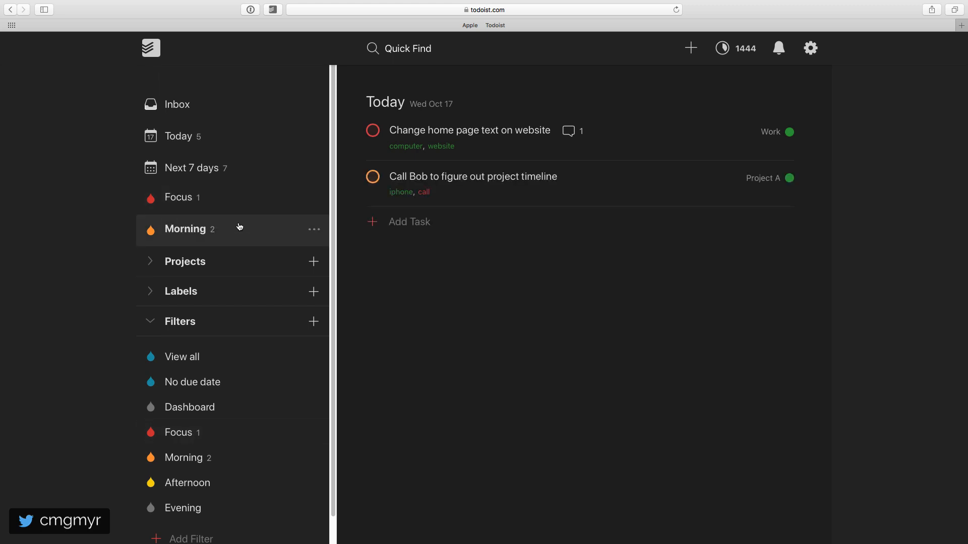